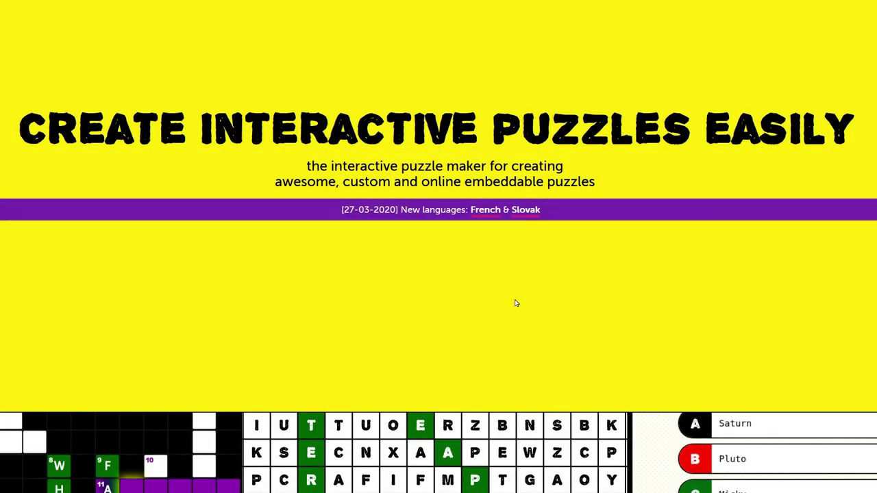
Scroll down the Puzzel.org home page on the way to the account dashboard
scroll(411, 274, "down", 5)
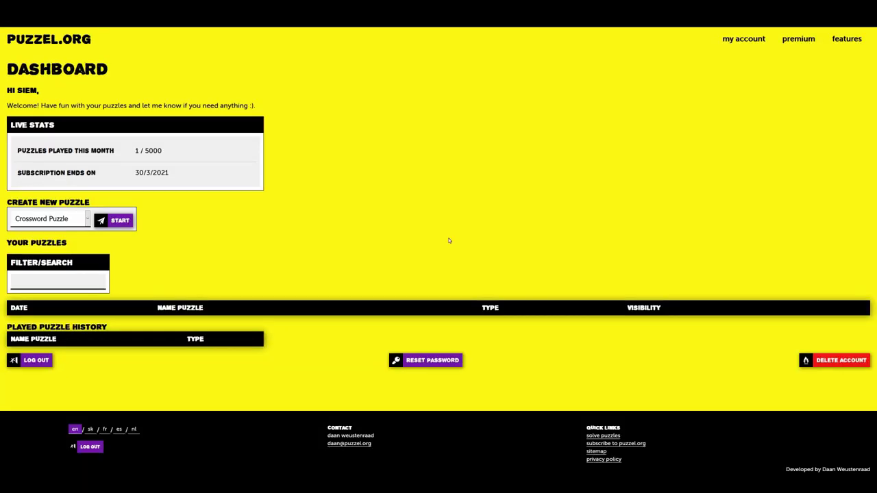
Keep Crossword Puzzle as the new puzzle type and start building it
left_click(71, 221)
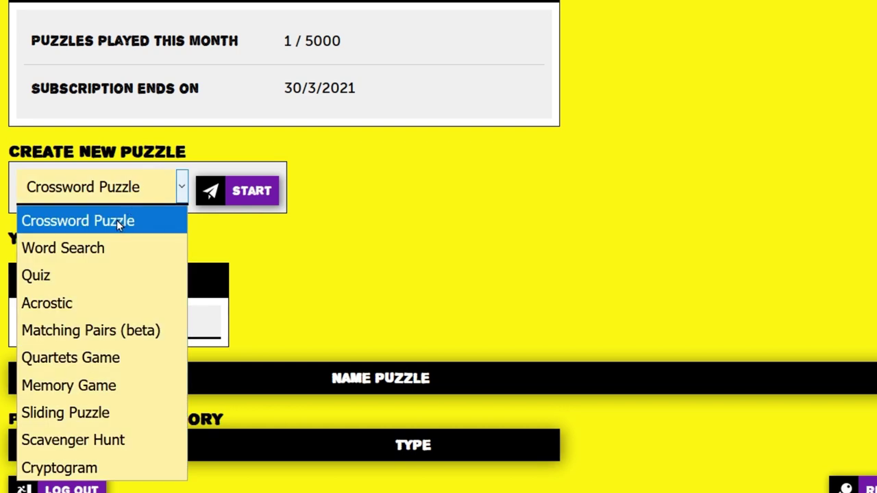
left_click(117, 220)
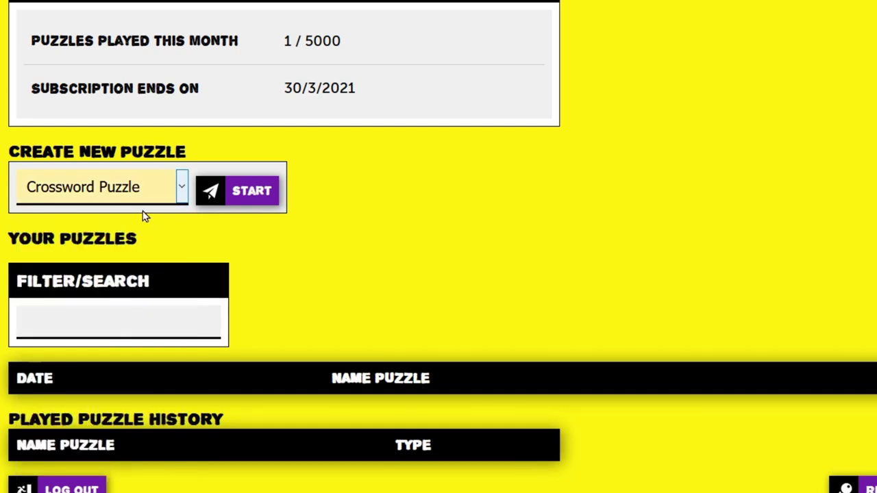
left_click(229, 198)
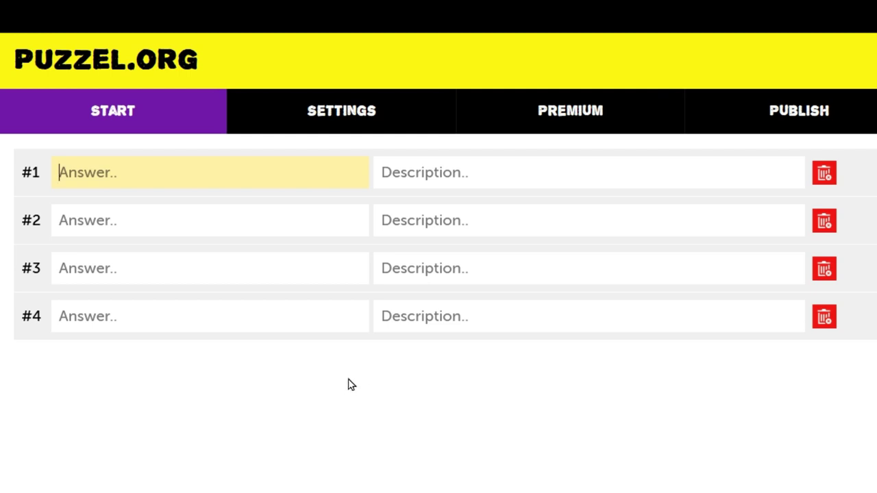
Enter Rhino with its huge-horn herbivore clue, then the answer Ostrich
type("Rhino")
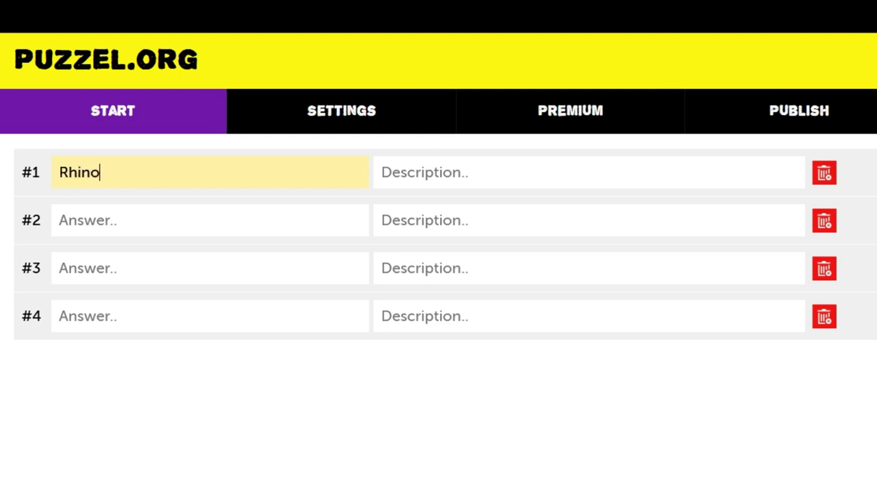
key("Tab")
type("This herbivori")
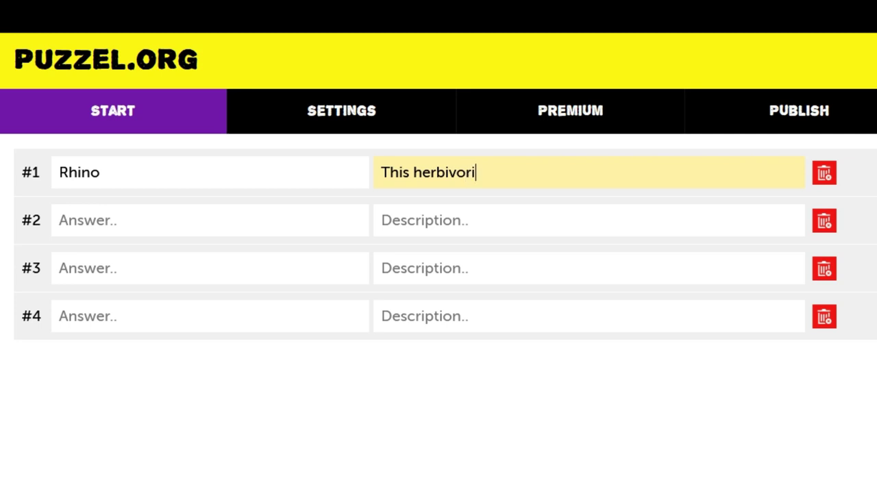
type("ous creature")
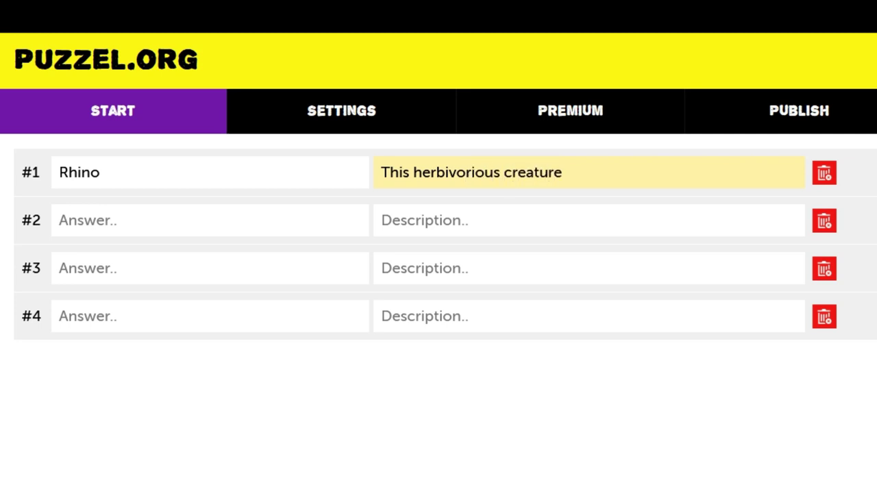
type(" is best know")
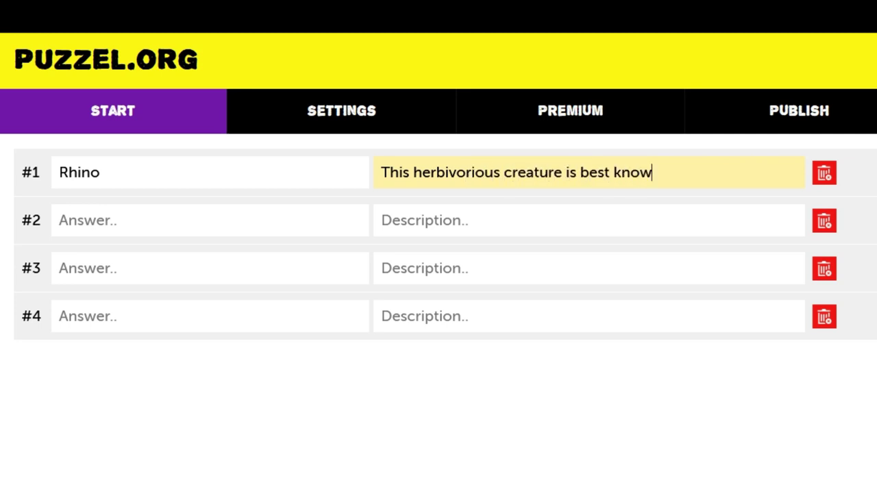
type("n for its huge horn")
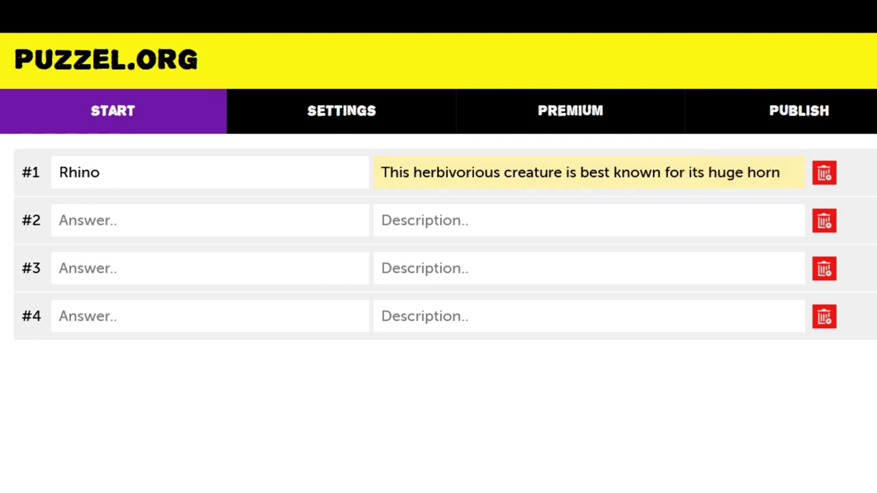
left_click(107, 213)
type("Ostrich")
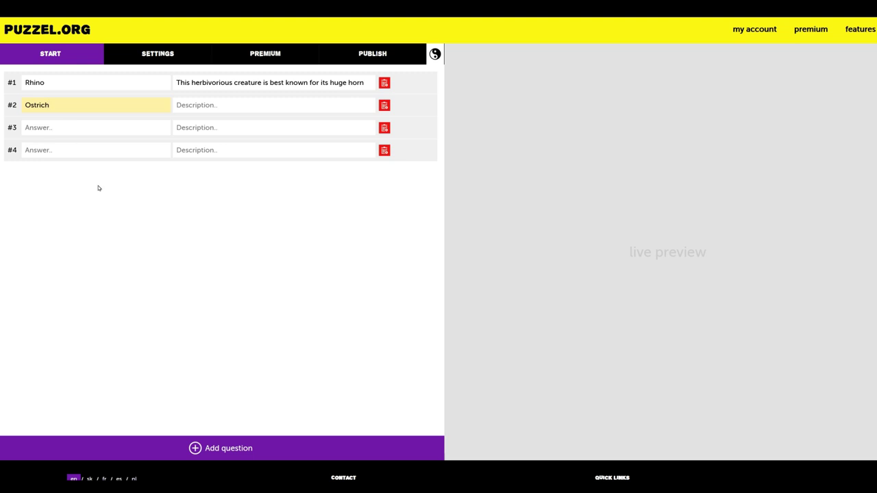
left_click(100, 191)
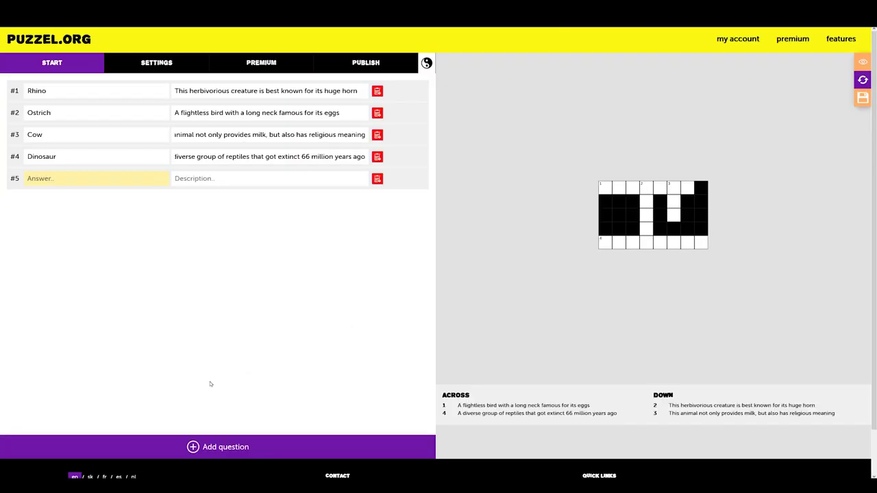
Add three more question rows and correct 'Corcodile' to 'Crocodile'
left_click(225, 448)
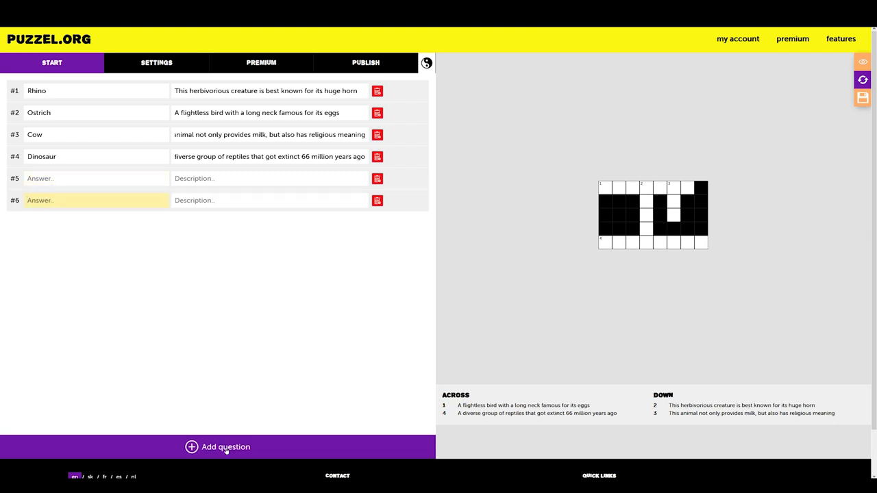
left_click(225, 448)
left_click(225, 448)
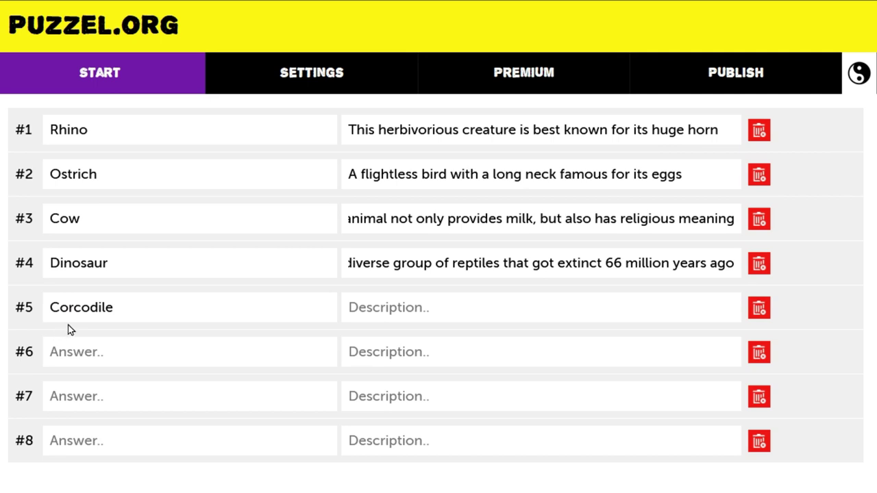
left_click(72, 308)
key("BackSpace")
key("BackSpace")
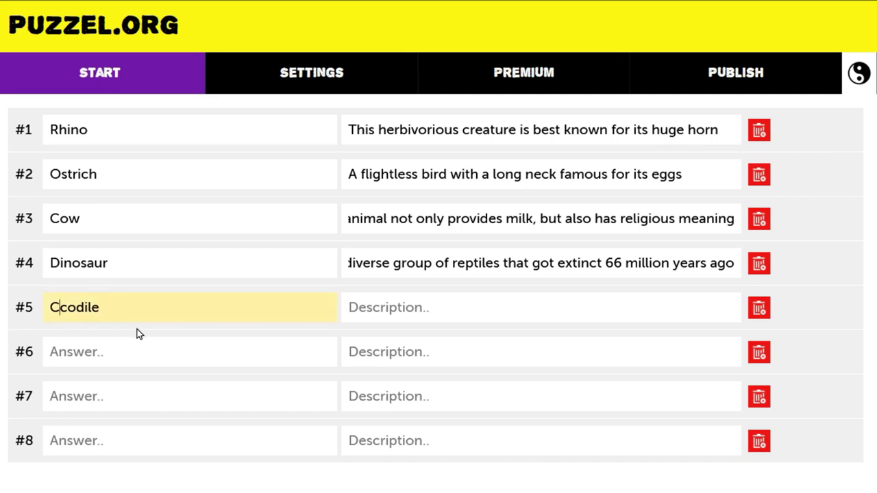
type("ro")
left_click(196, 462)
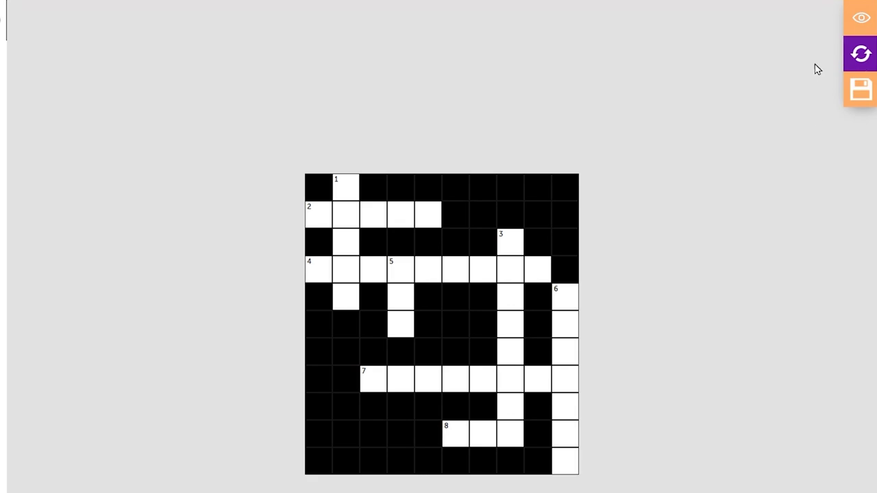
Show then hide the grid's answers, and regenerate the crossword layout twice
left_click(856, 21)
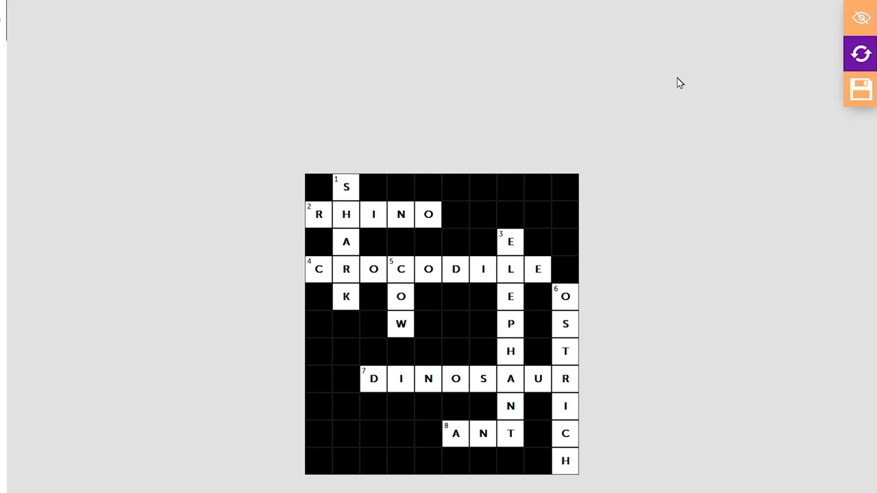
left_click(866, 25)
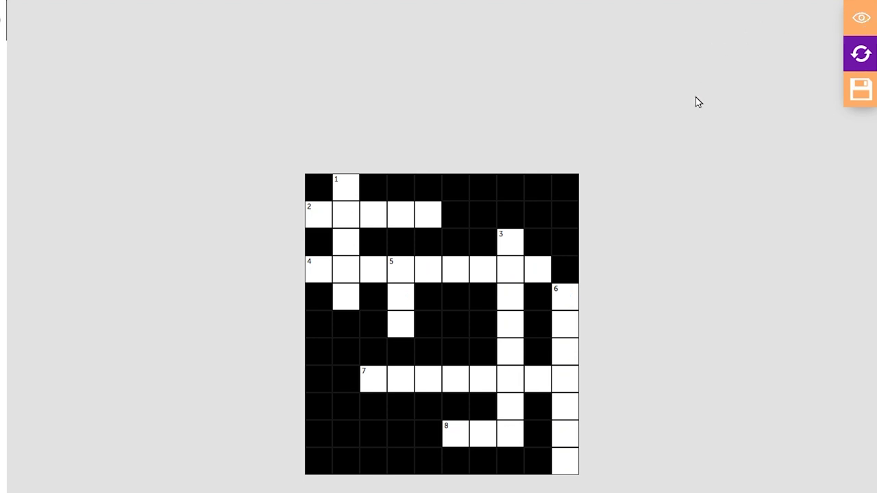
left_click(858, 61)
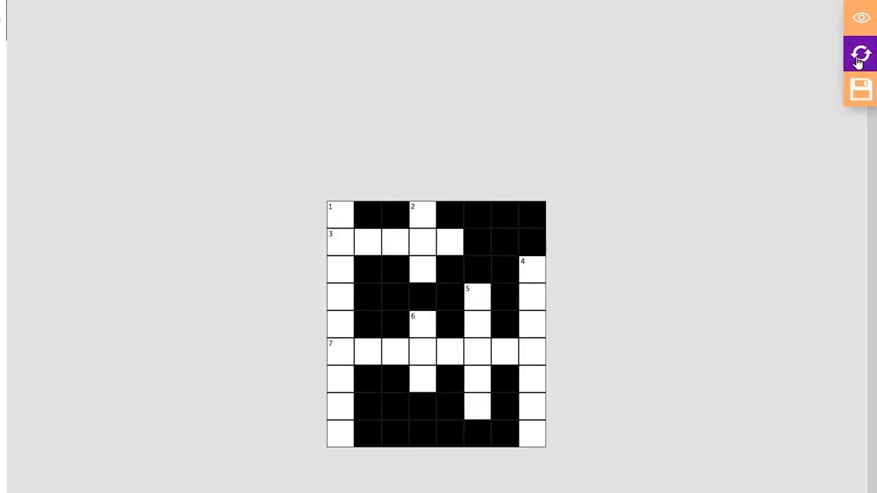
left_click(859, 60)
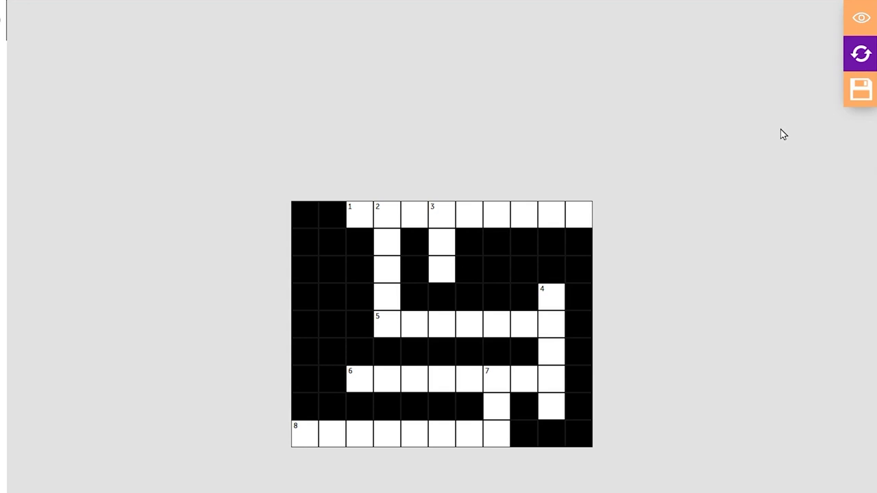
Save the crossword with its regenerated grid layout
left_click(848, 92)
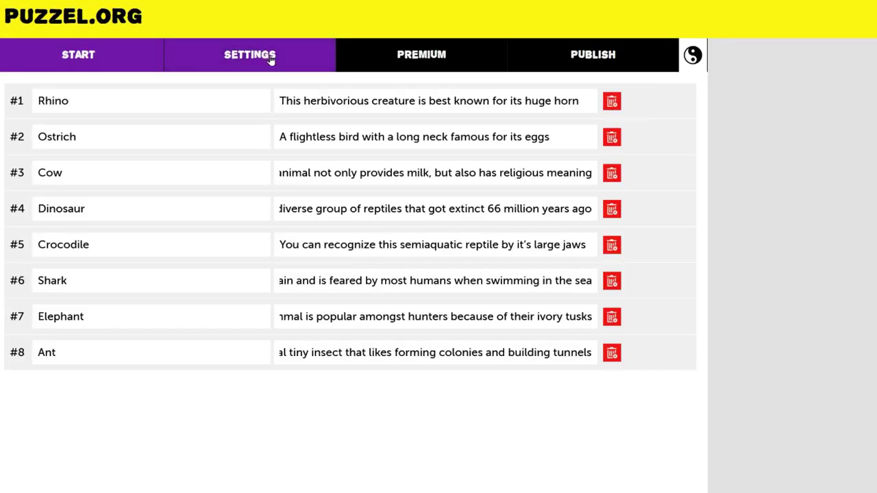
Name the puzzle 'Find the hidden animals' in its settings and save it
left_click(169, 65)
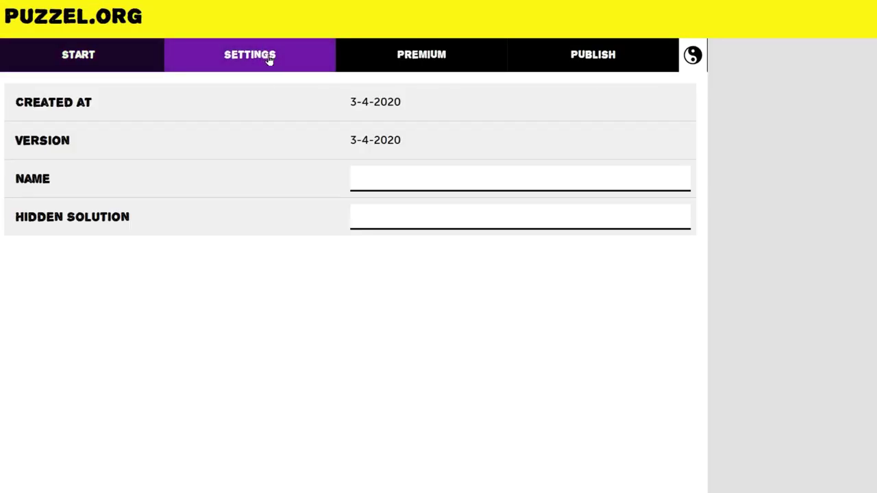
left_click(368, 184)
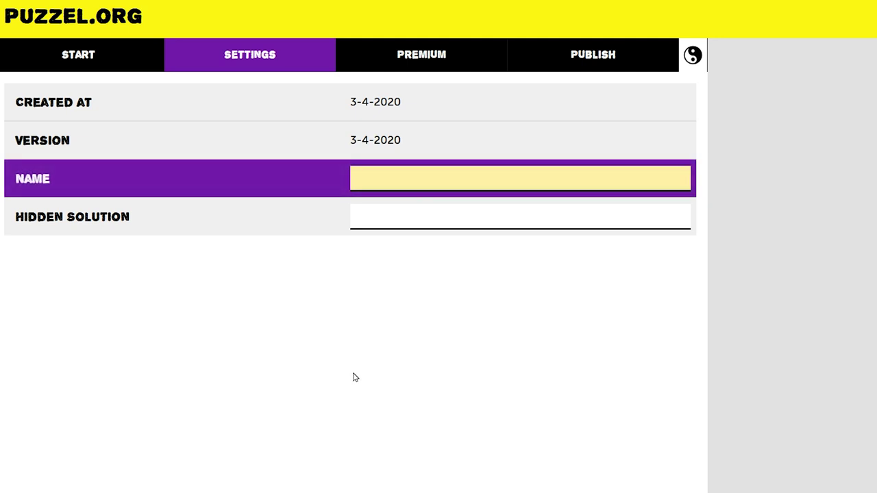
type("Find the hidden anima")
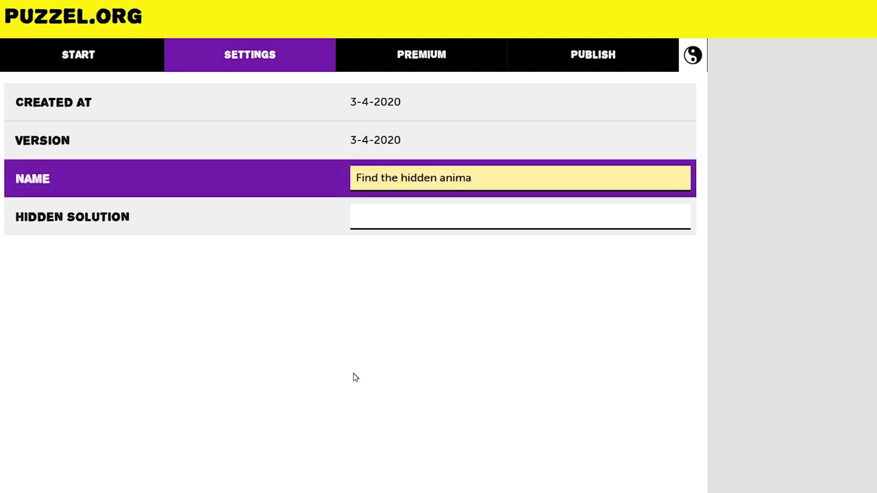
type("ls")
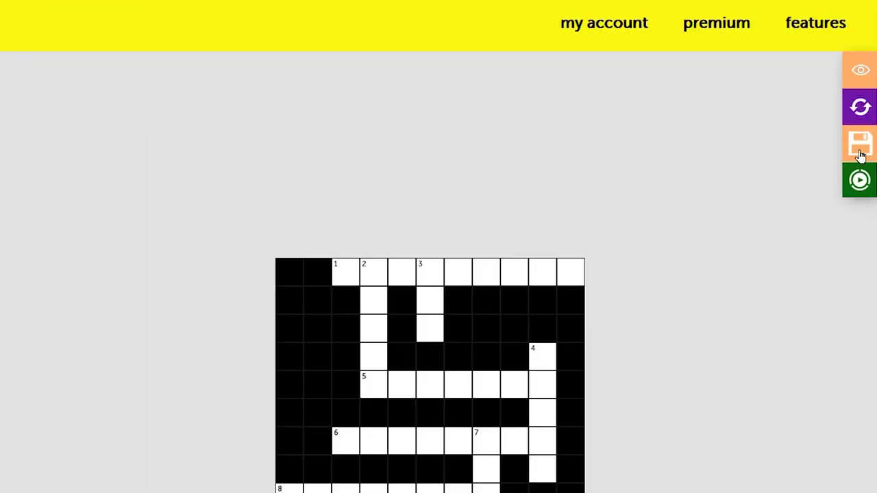
left_click(860, 155)
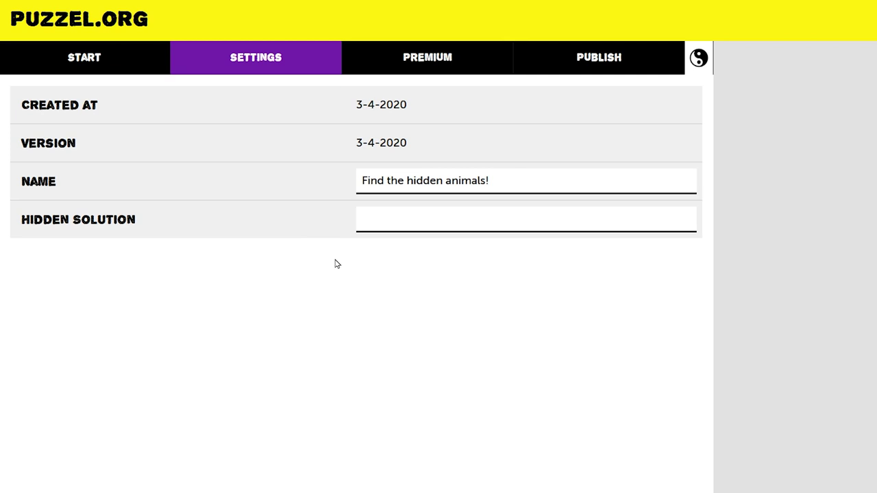
Enter 'kingdom' as the hidden solution word and select it for replacement
left_click(406, 219)
type("kingdom")
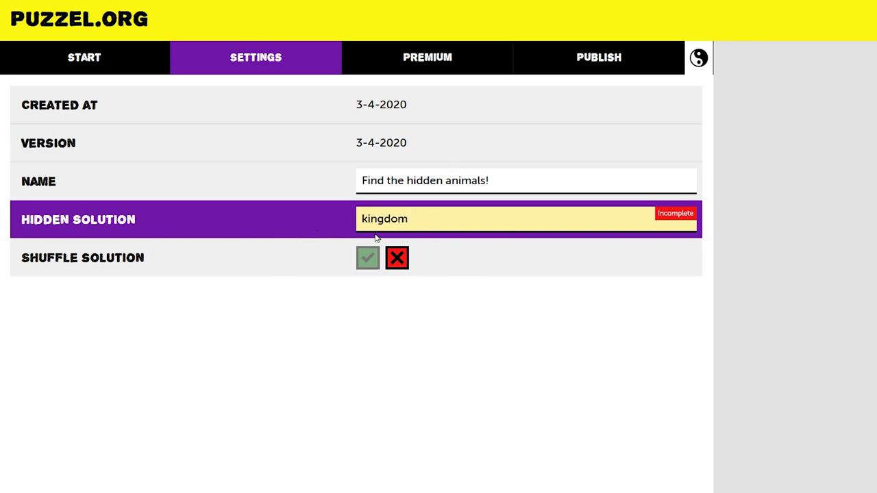
left_click_drag(422, 216, 343, 216)
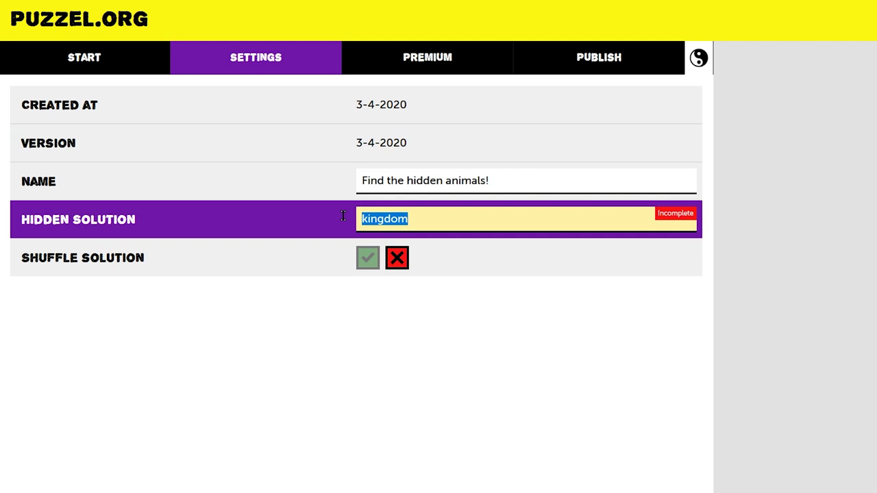
Replace the hidden solution with 'world', then try guessing it in play mode
type("world")
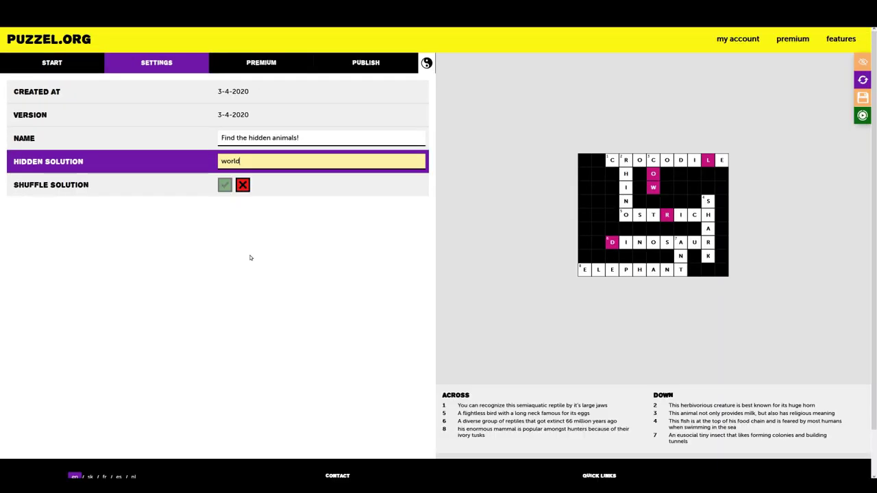
left_click(317, 245)
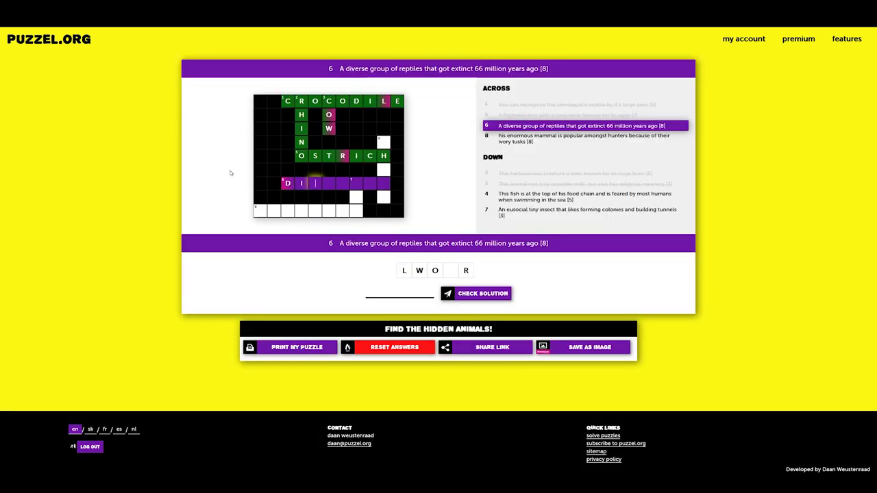
type("osaur")
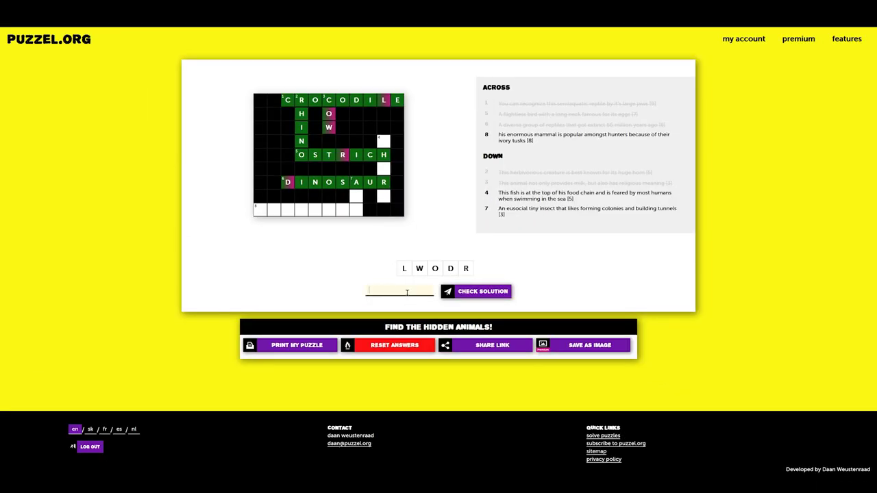
left_click(407, 293)
type("world")
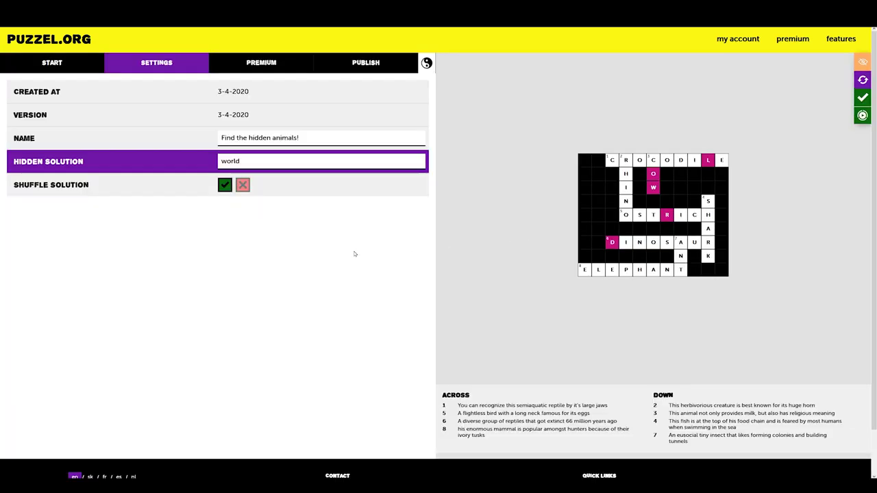
Delete the saved puzzle from the PUBLISH tab and confirm the deletion
left_click(368, 64)
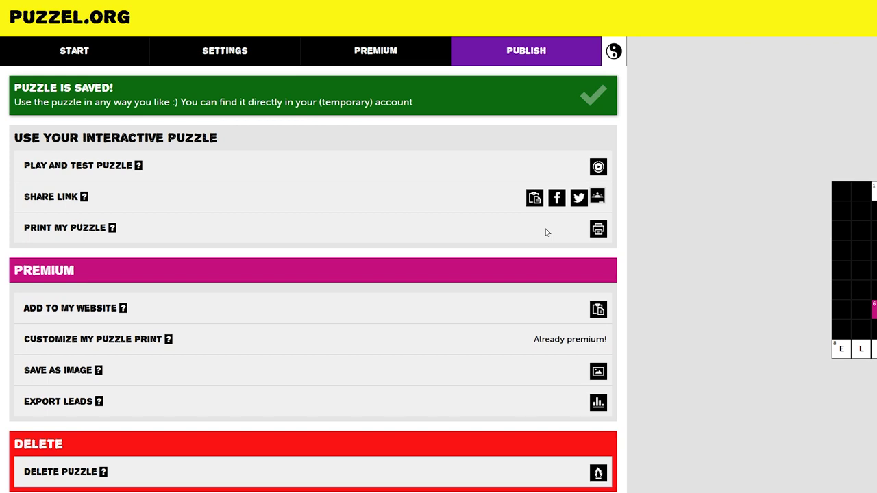
scroll(526, 233, "down", 1)
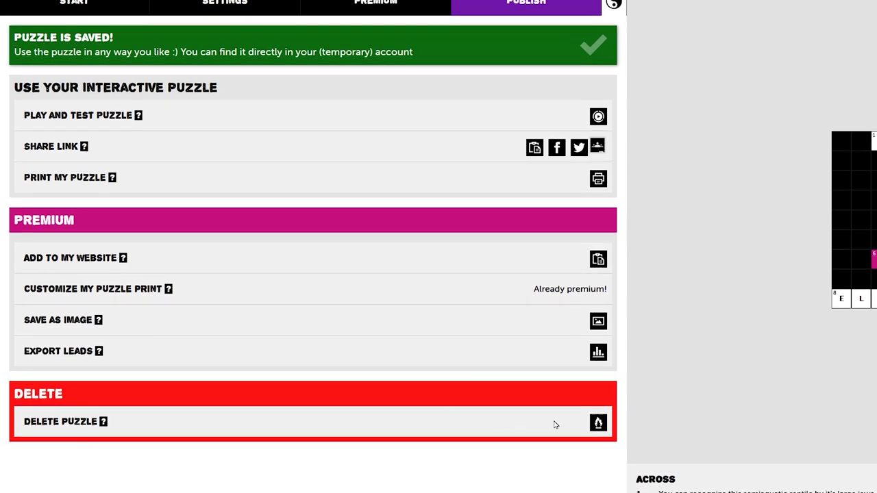
left_click(598, 423)
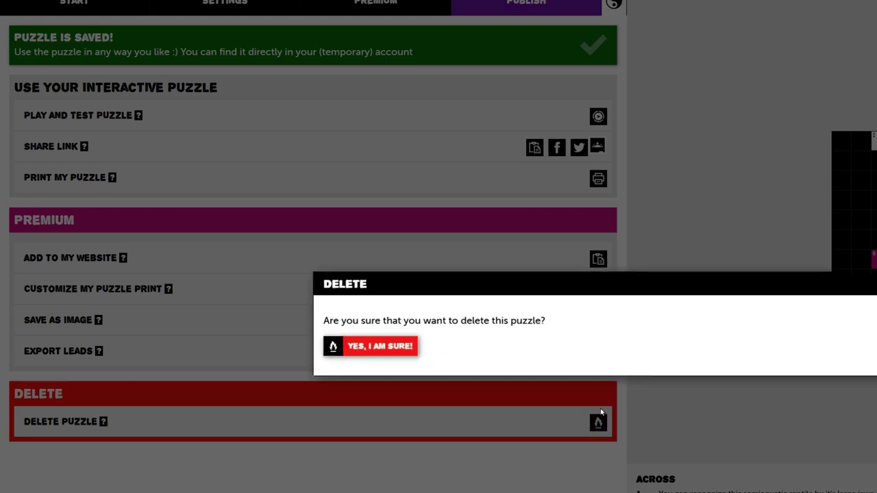
left_click(409, 349)
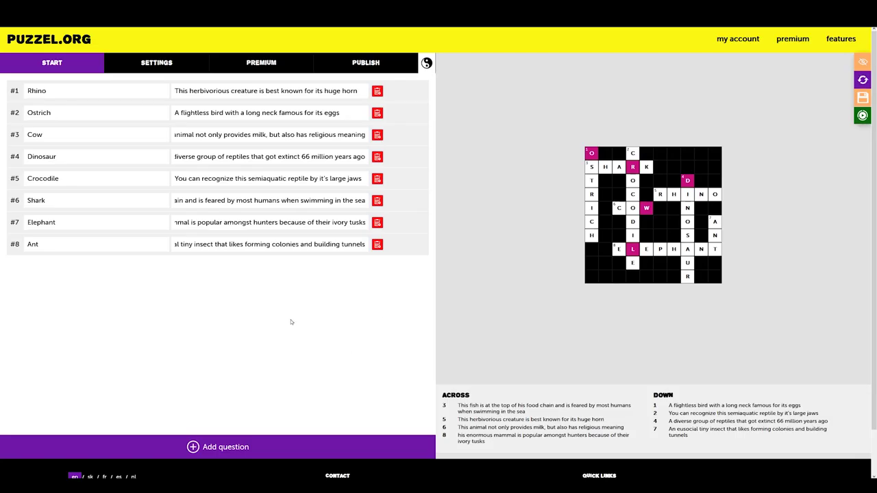
right_click(303, 320)
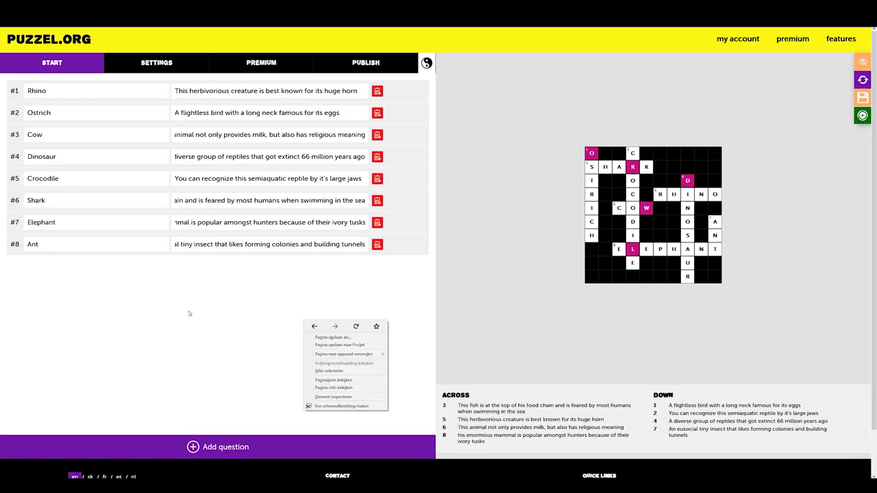
left_click(190, 314)
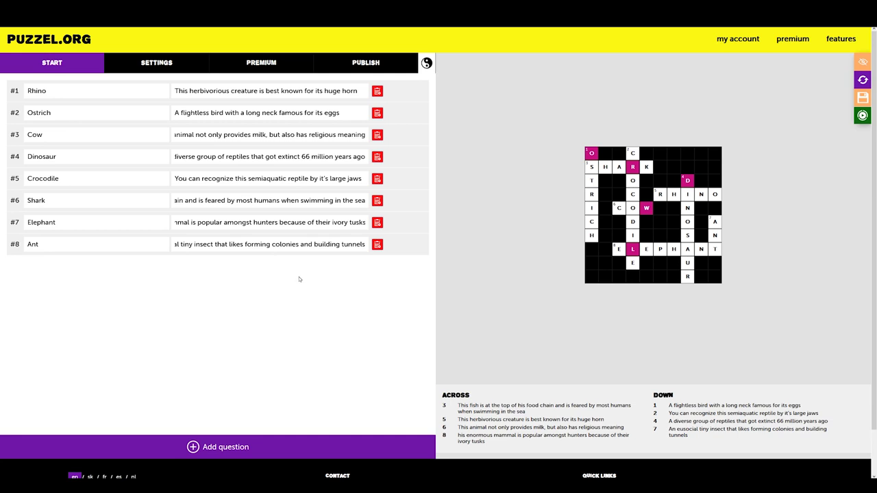
Keep the puzzle's visibility Public and switch on Keep Track of Stats
left_click(268, 67)
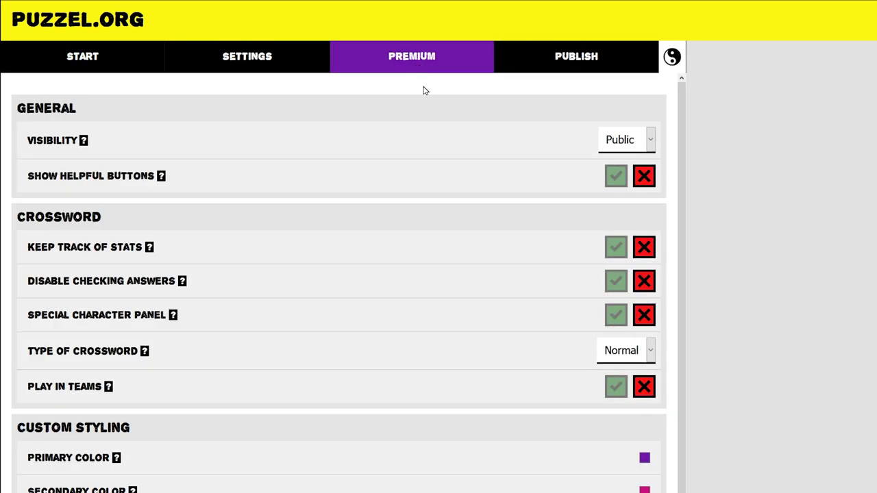
left_click(615, 141)
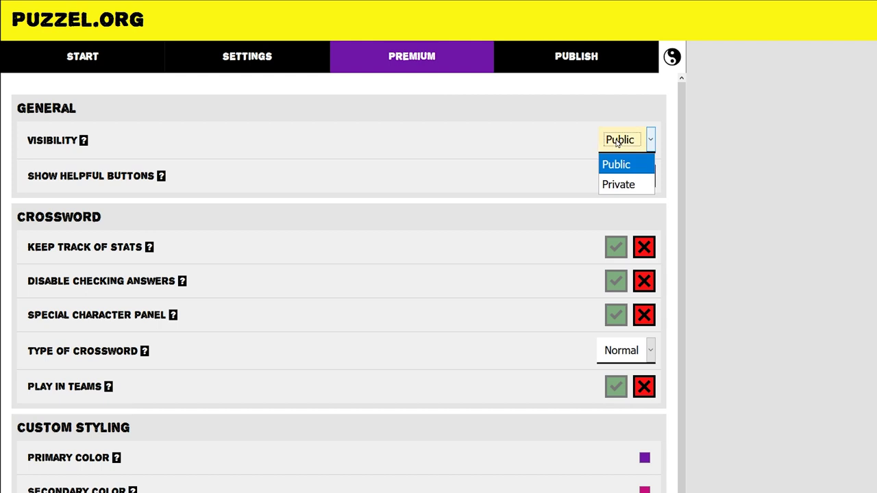
left_click(624, 185)
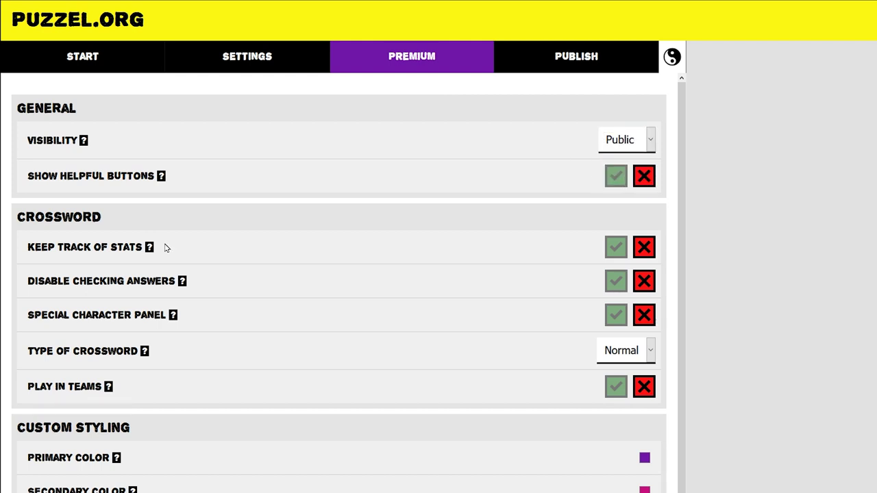
left_click(614, 250)
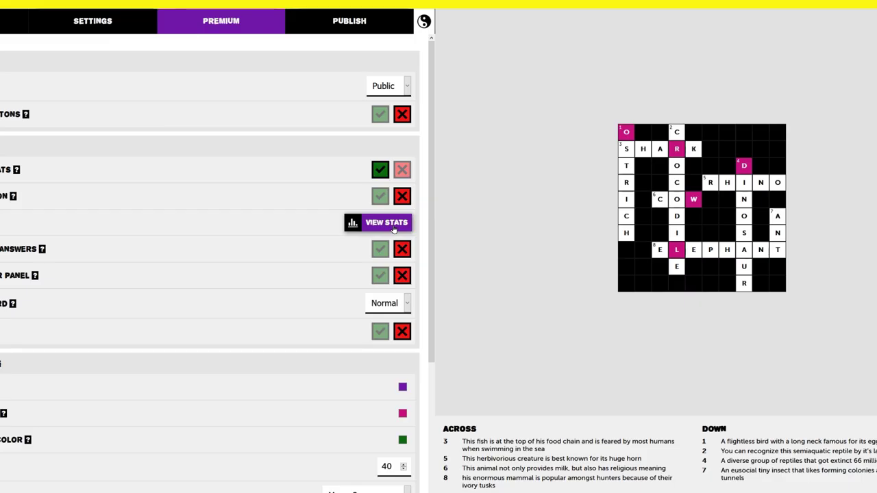
Look through the puzzle's stats, then switch on Disable Checking Answers
left_click(634, 325)
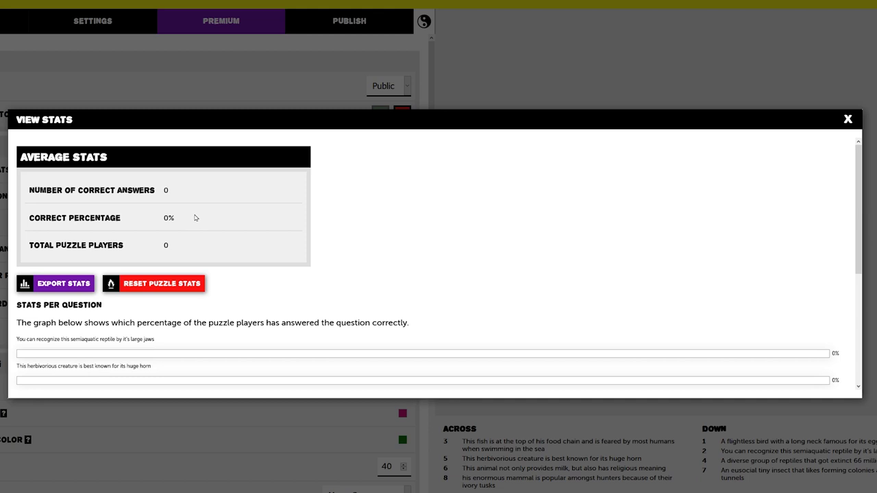
scroll(290, 300, "down", 5)
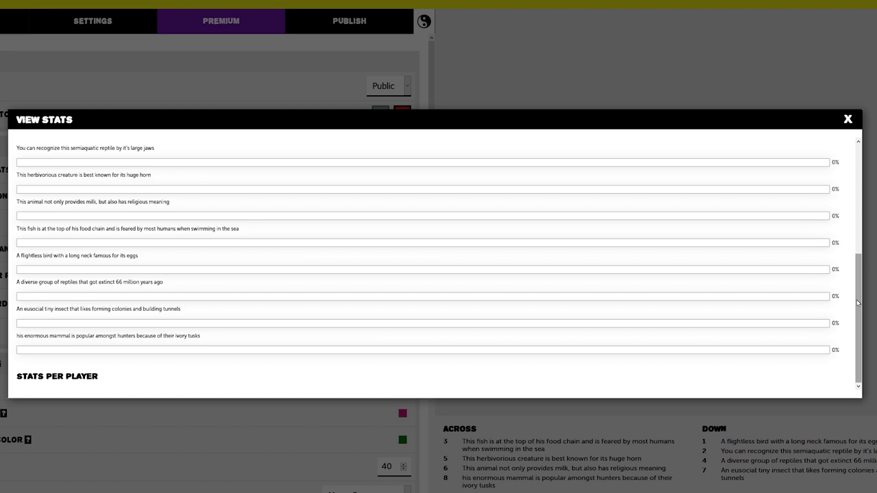
left_click_drag(857, 300, 845, 189)
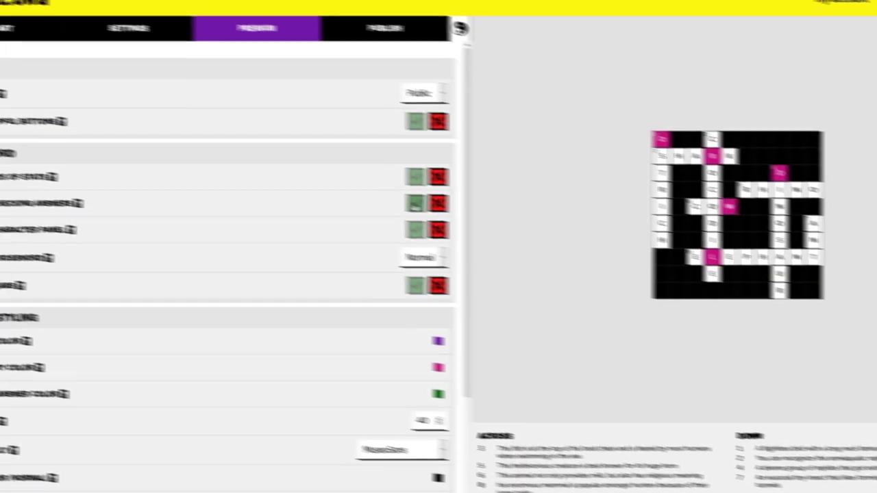
left_click(476, 215)
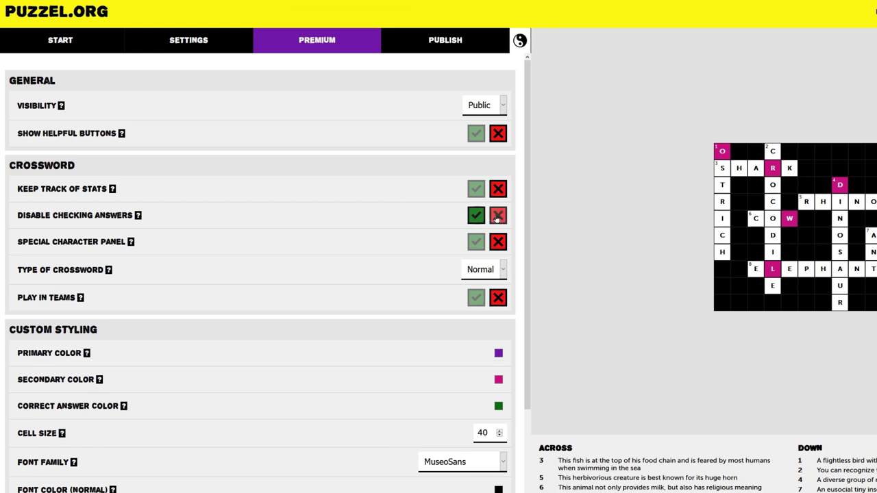
Re-enable answer checking and change the crossword type from Normal to Image
left_click(497, 216)
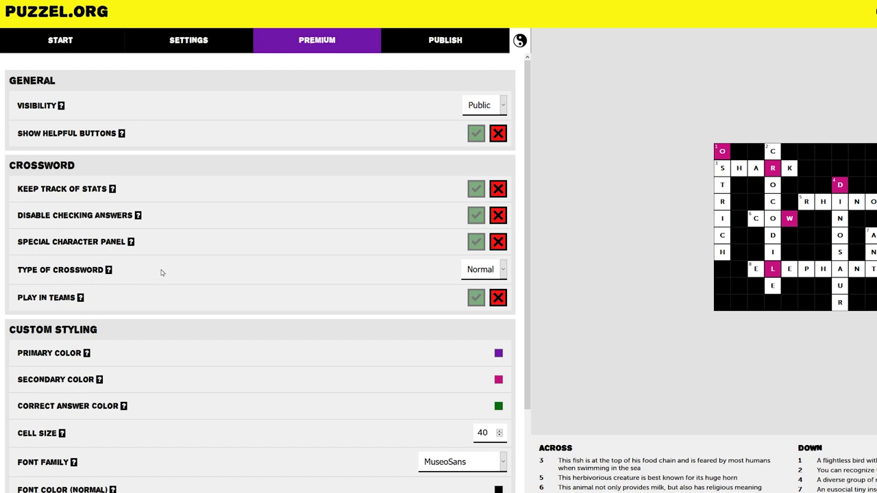
left_click(479, 269)
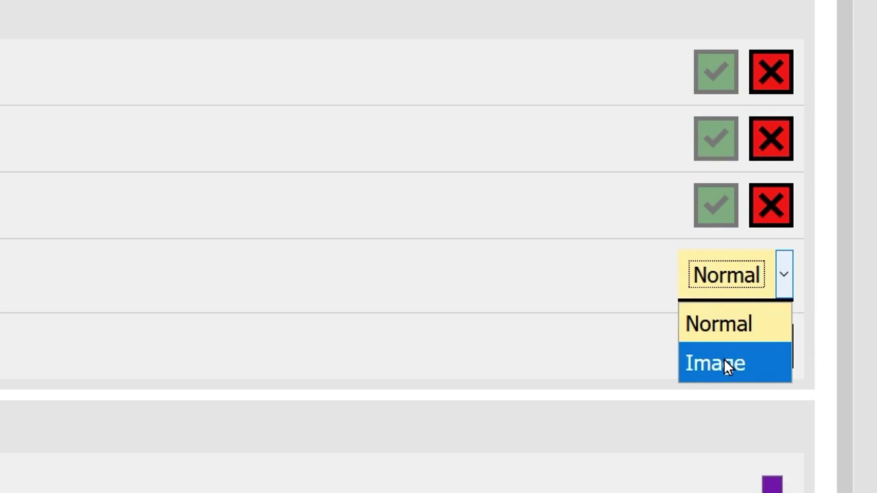
left_click(724, 359)
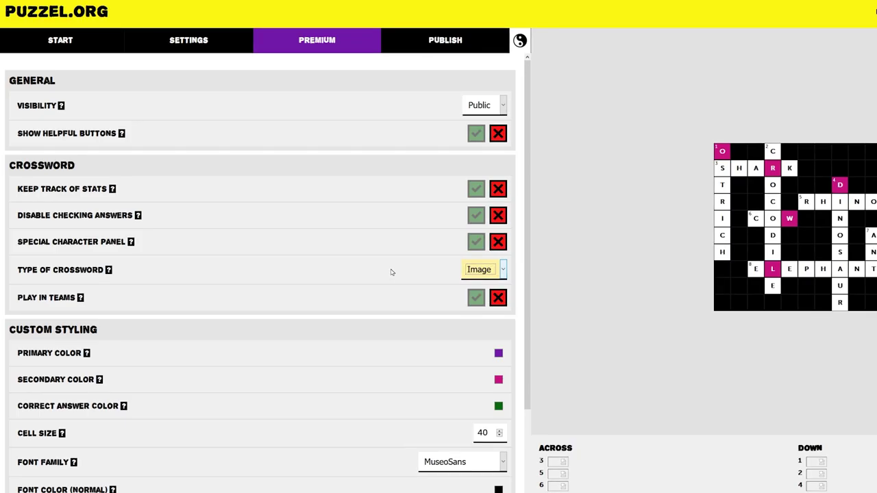
Try the picture clues in the preview by entering 'shark' into row 3
left_click(61, 41)
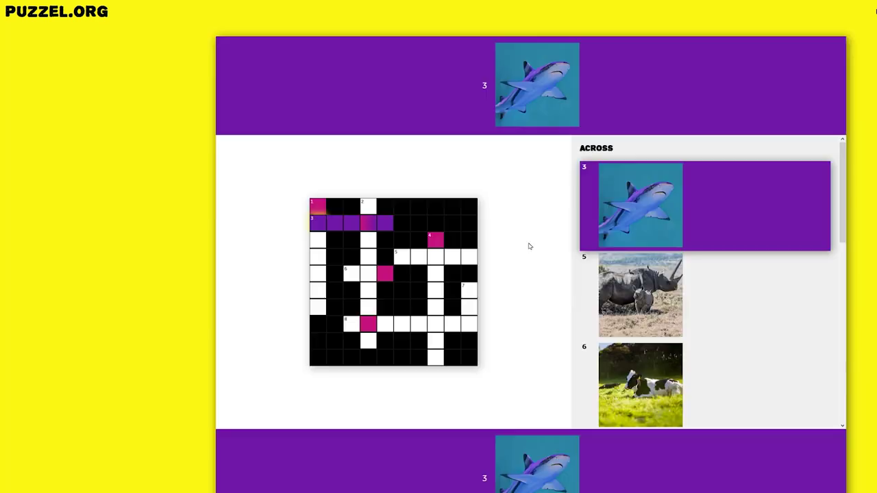
scroll(528, 245, "down", 1)
scroll(528, 245, "up", 1)
type("shark")
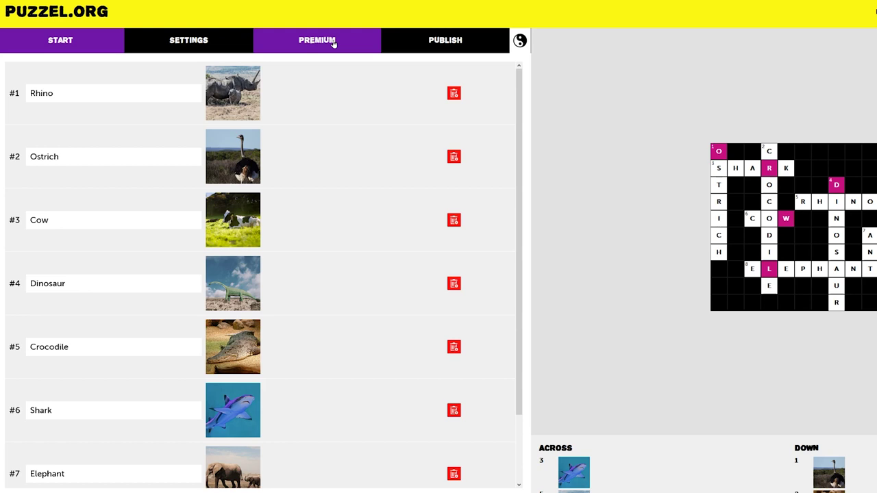
Turn on Play in Teams with 4 randomly assigned teams, and activate the puzzle
left_click(333, 43)
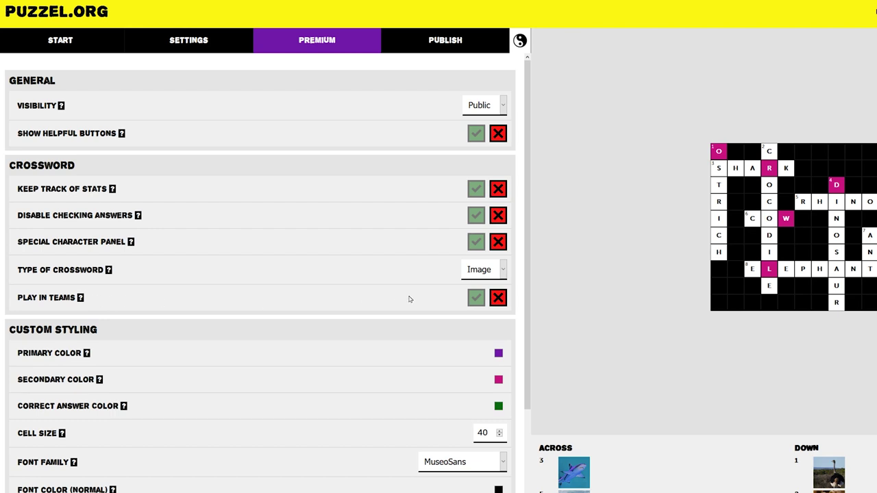
left_click(476, 297)
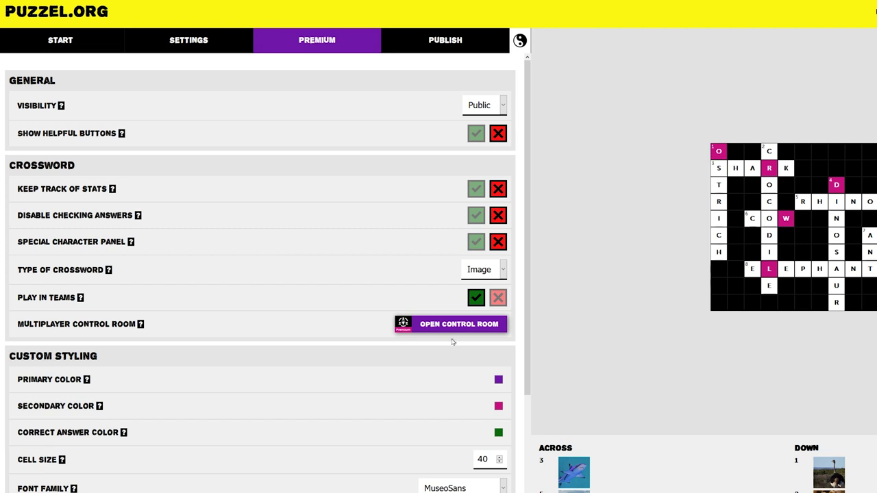
left_click(454, 327)
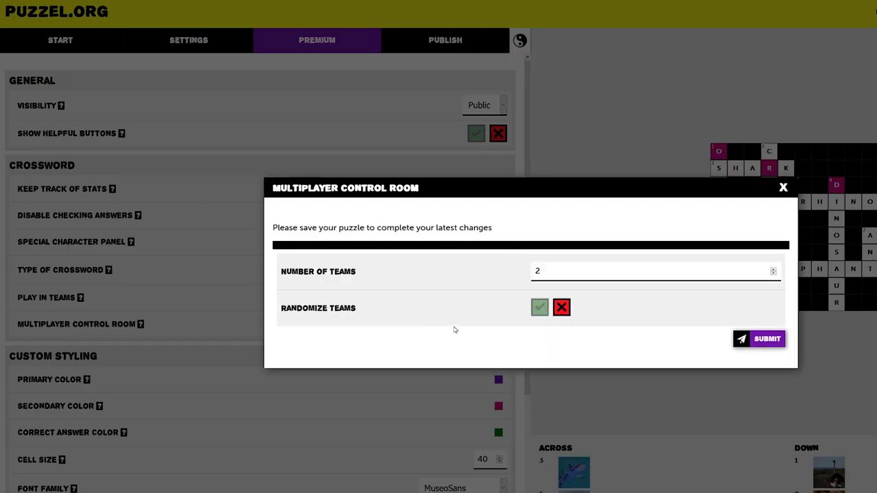
left_click(774, 271)
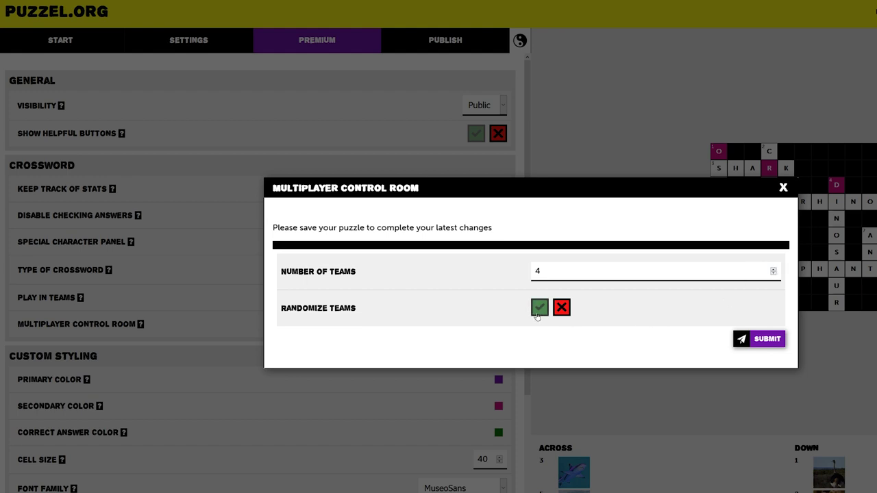
left_click(538, 308)
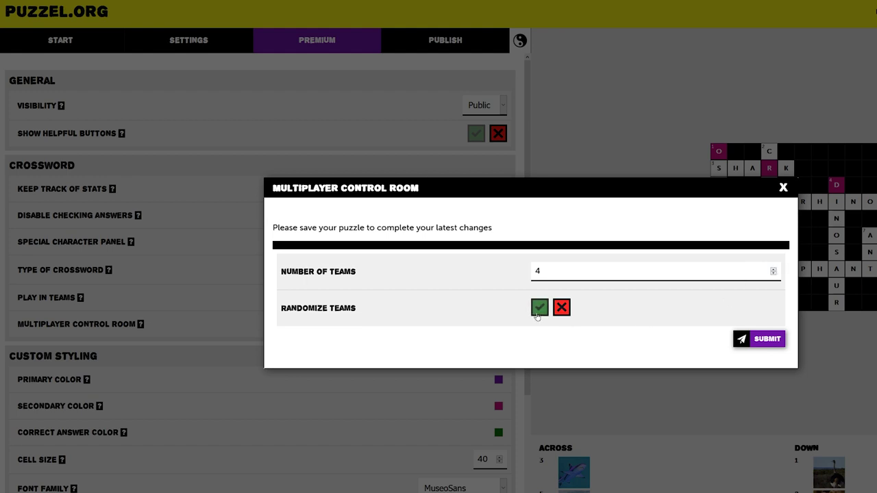
left_click(759, 339)
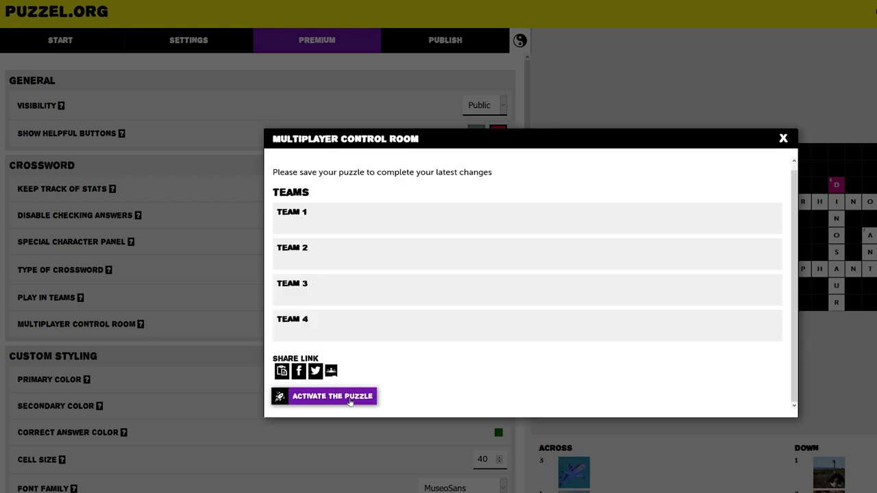
left_click(332, 396)
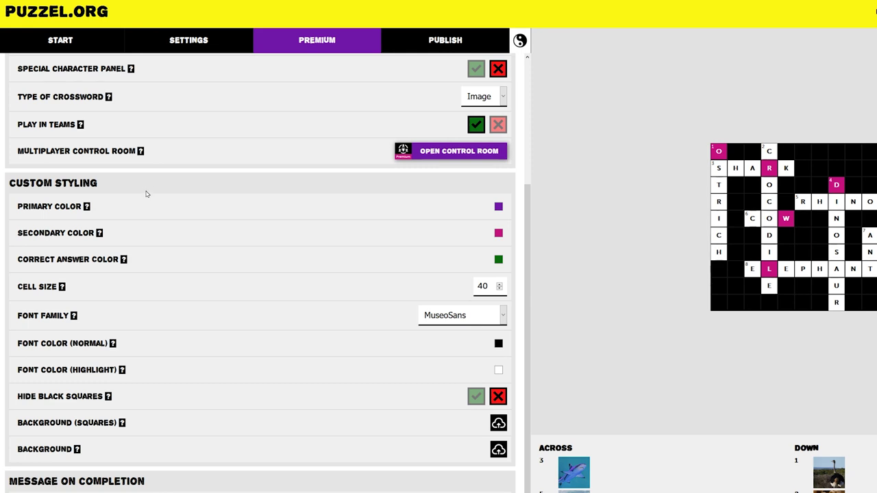
Set the primary colour to green and the secondary colour to blue
left_click(499, 206)
left_click(136, 15)
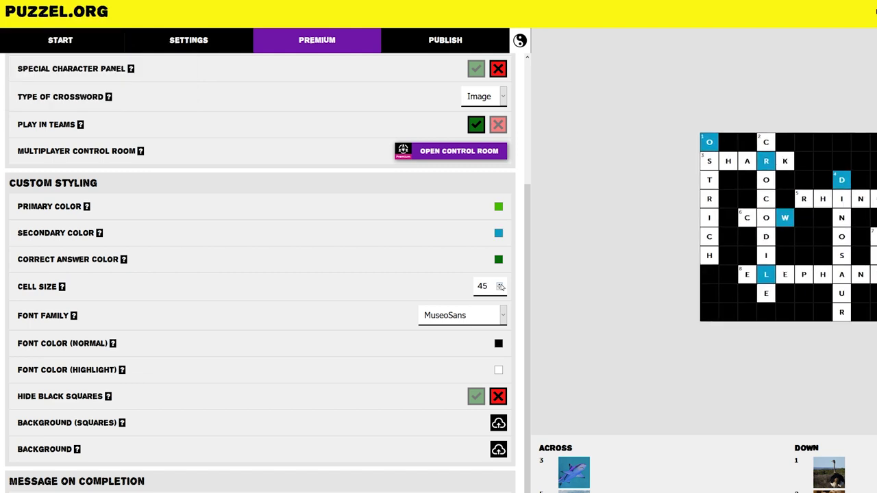
left_click(501, 287)
Set cell size to 50, switch the font to Georgia, and hide black squares
left_click(501, 283)
left_click(500, 283)
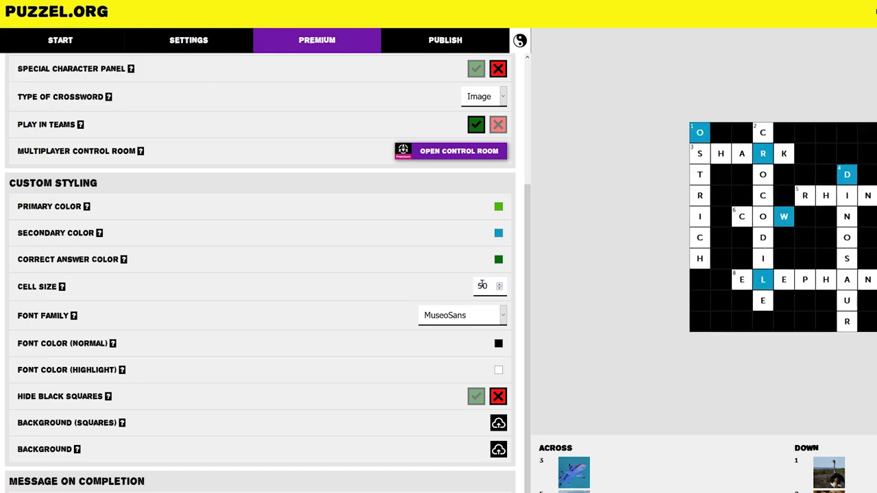
left_click(472, 315)
left_click(465, 385)
left_click(476, 395)
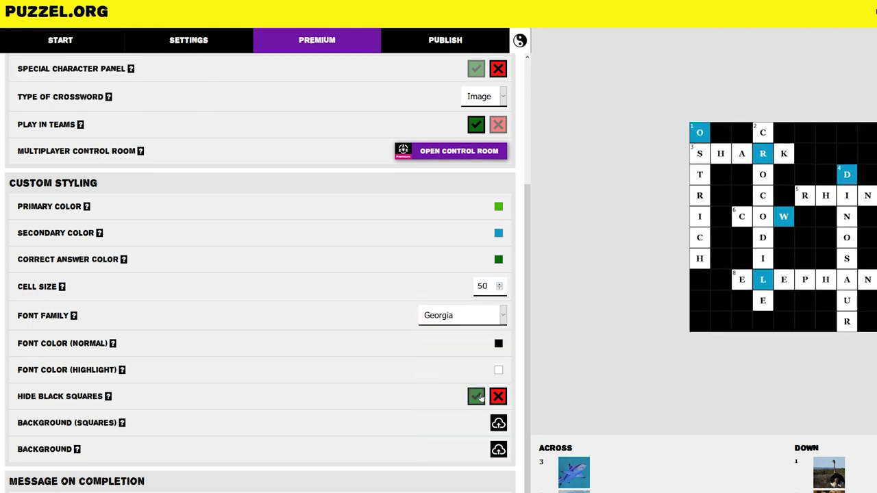
Restore black squares, end the completion message with 'playing!', and enable confetti and contact-info fields
left_click(408, 352)
scroll(363, 288, "down", 1)
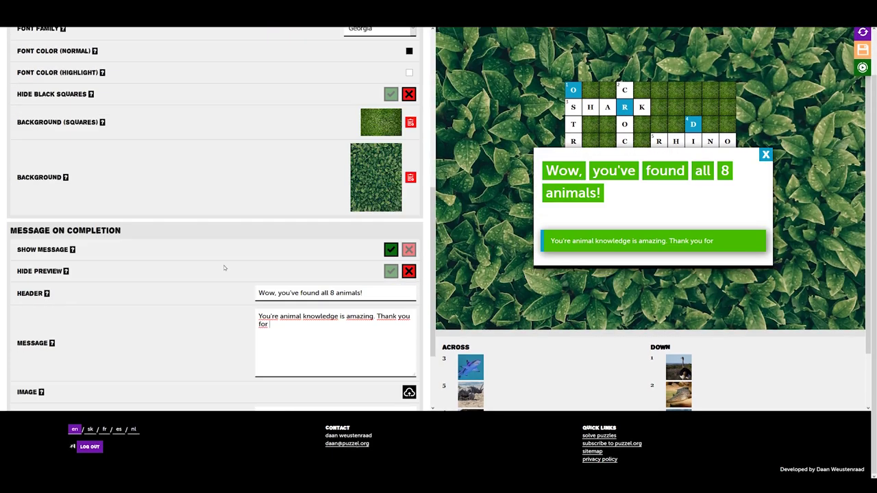
type("playing!")
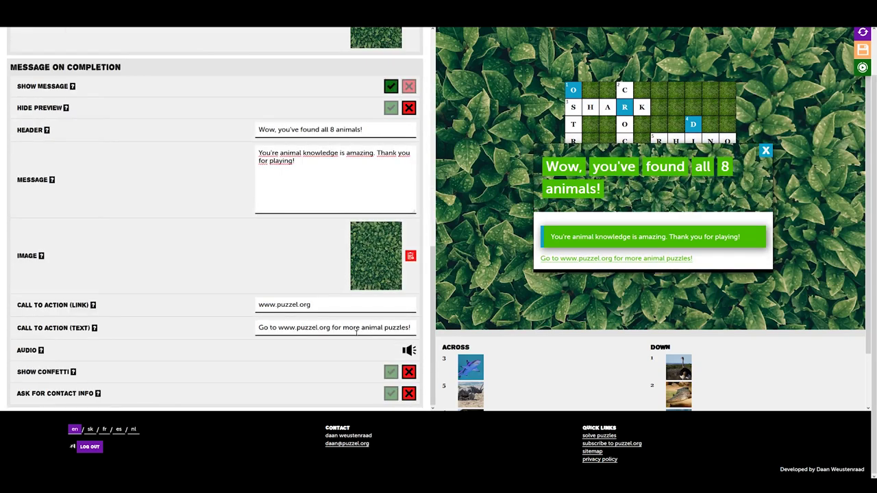
left_click(390, 372)
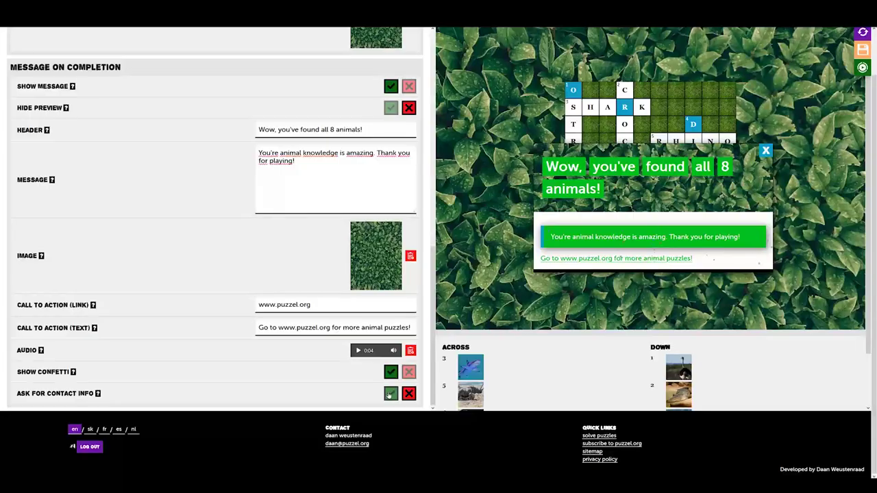
left_click(389, 394)
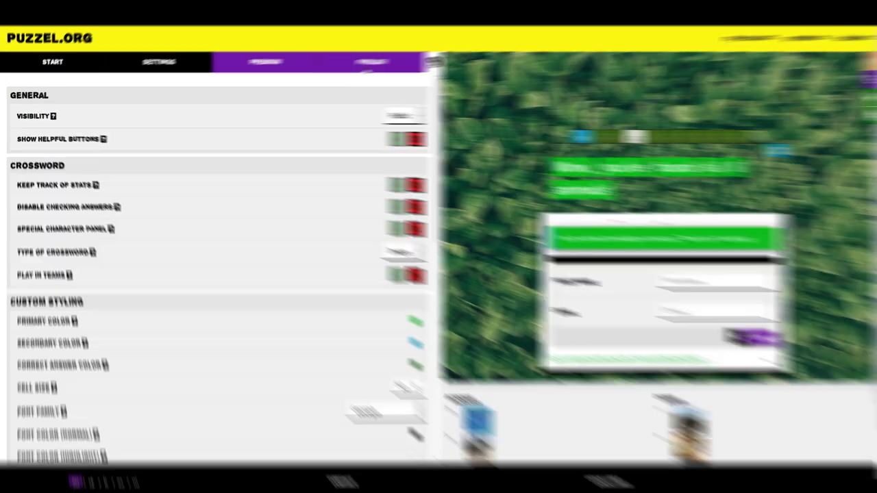
Save the puzzle and copy its embed code for adding it to a website
left_click(360, 70)
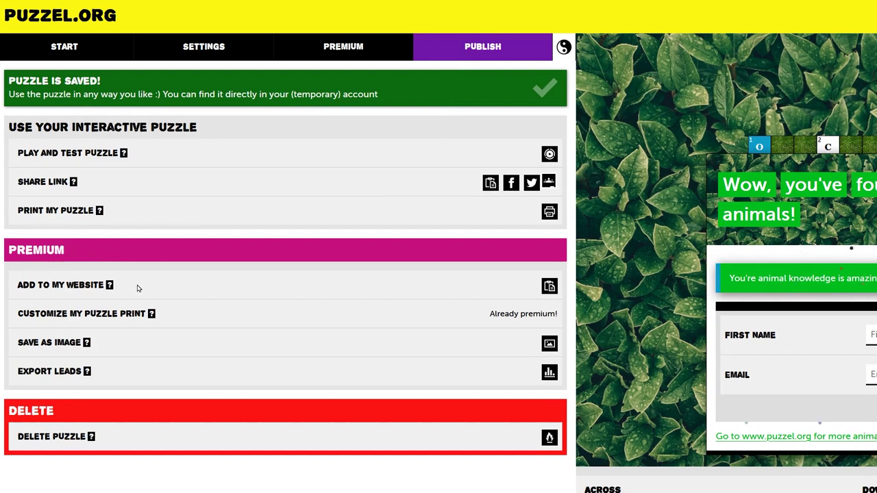
left_click(548, 287)
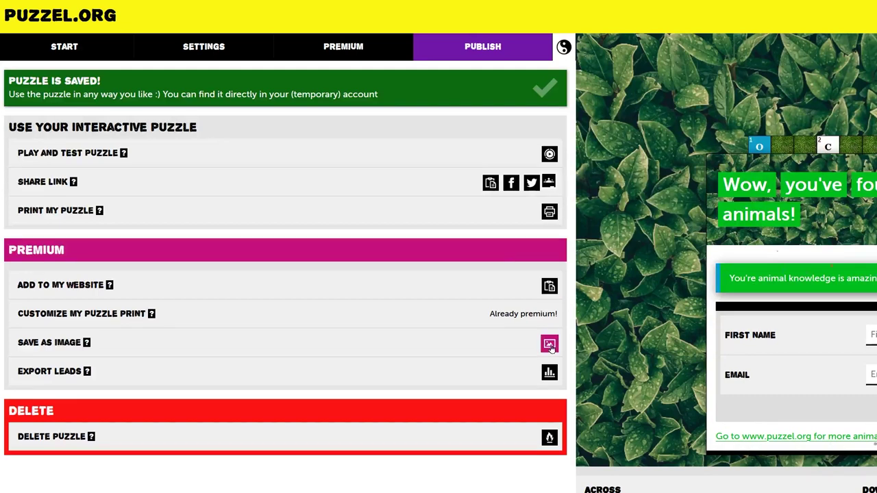